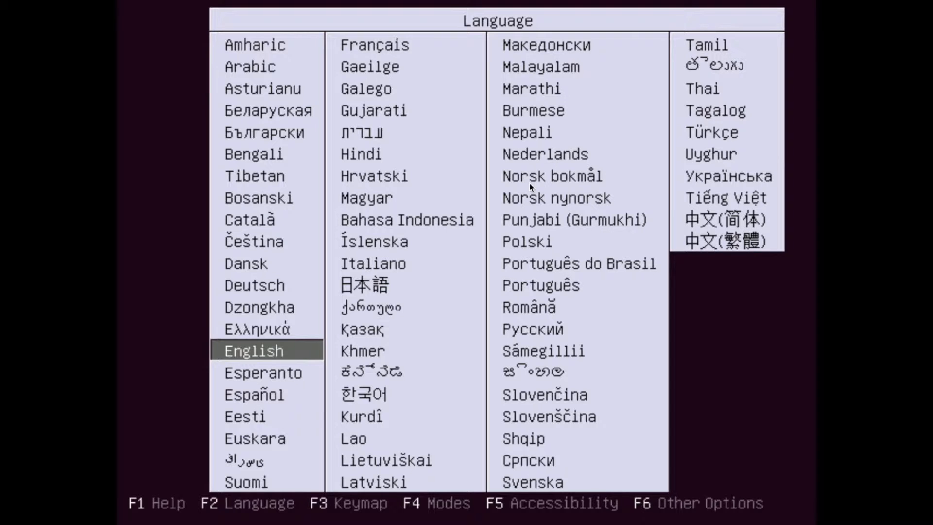
Step: Choose English as the boot language and start the Install Ubuntu option
key(Return)
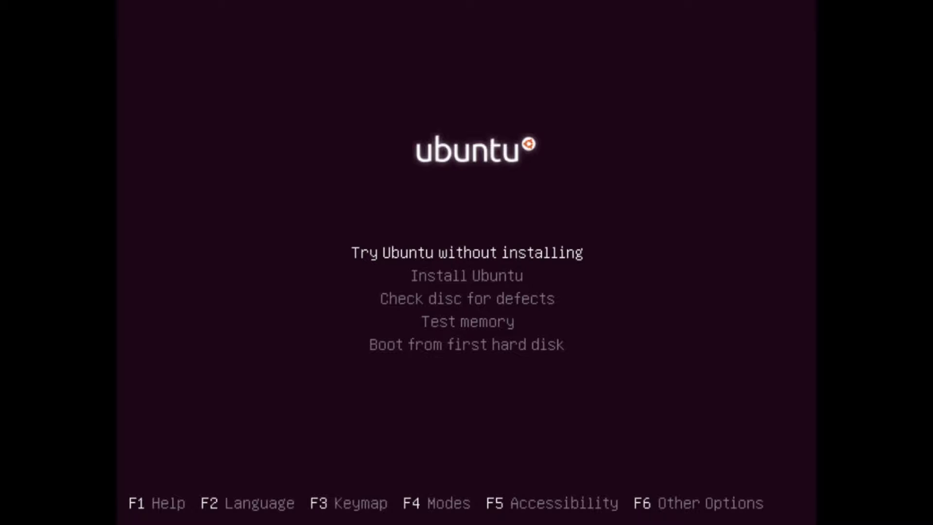
key(Down)
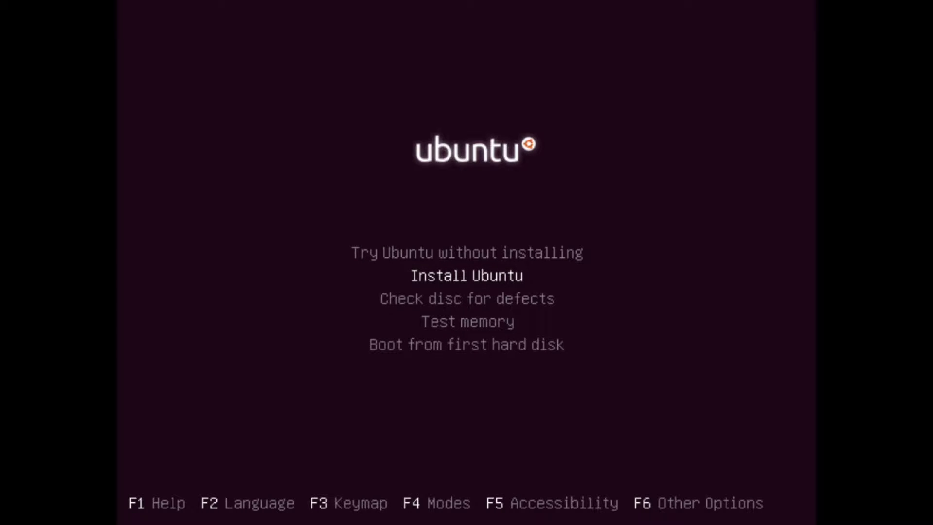
key(Return)
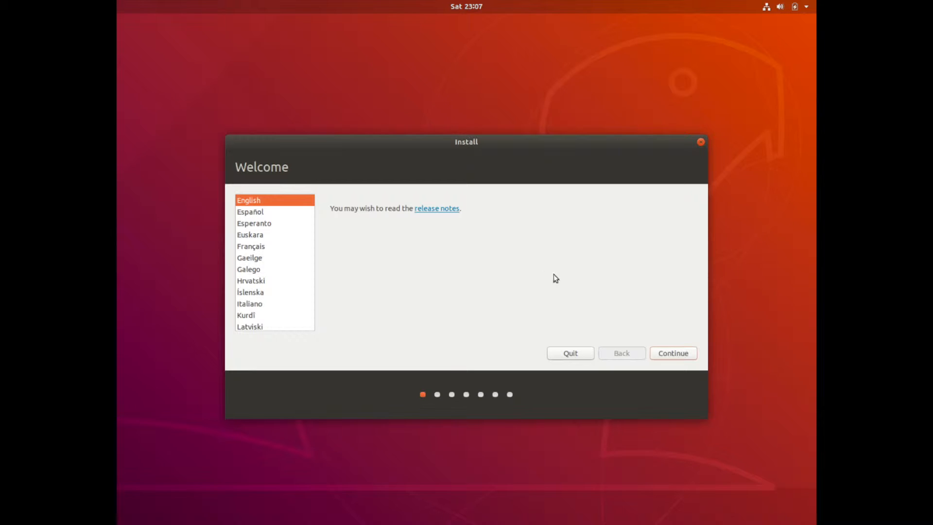
Step: Accept English as the installer language and English (US) as the keyboard layout
click(682, 356)
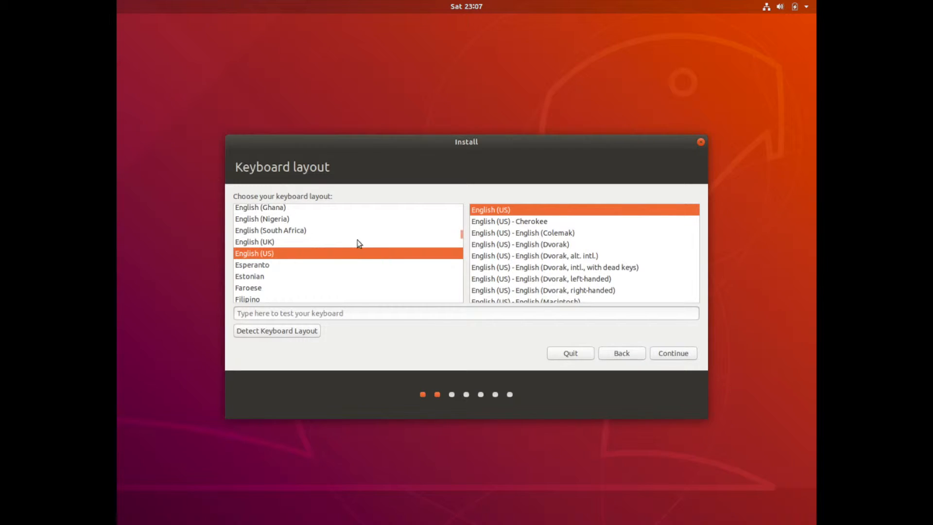
click(663, 353)
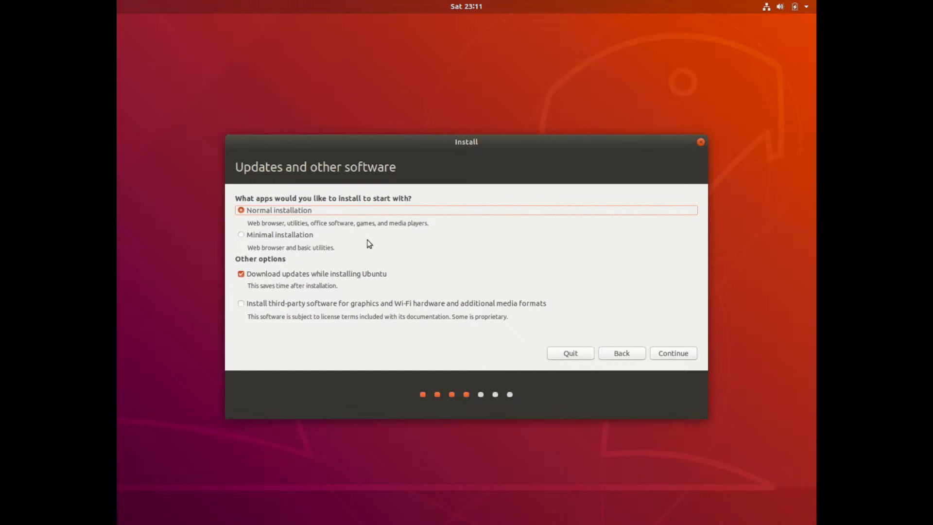
Step: Accept the normal installation with updates downloaded during setup, and erase the disk to install Ubuntu, confirming the disk changes
click(666, 355)
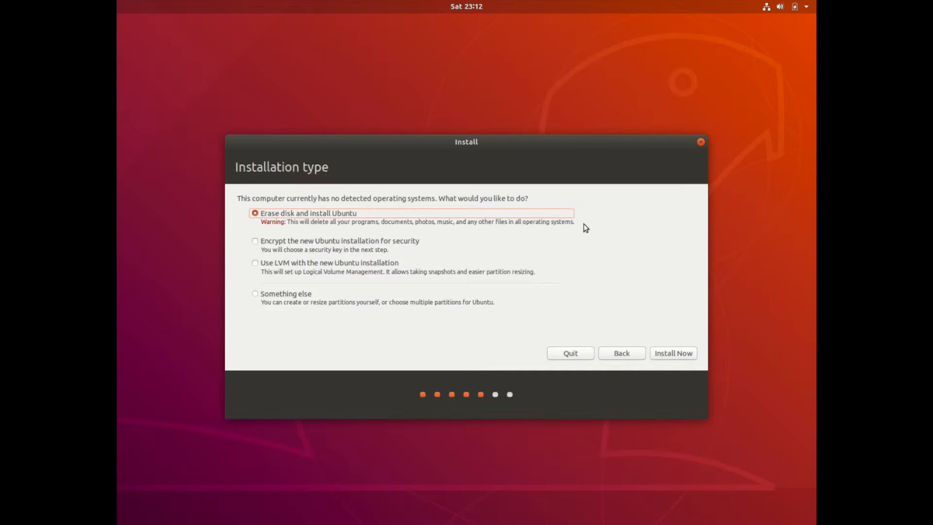
click(671, 354)
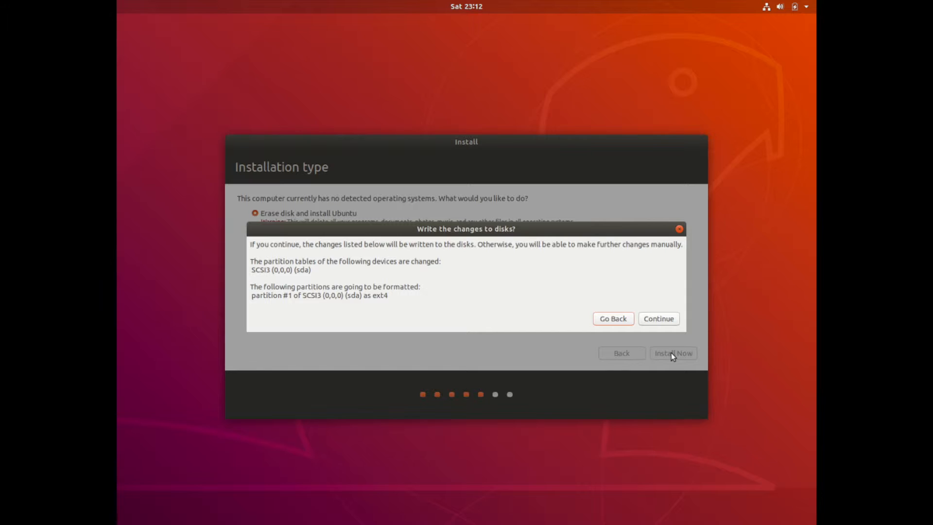
click(652, 322)
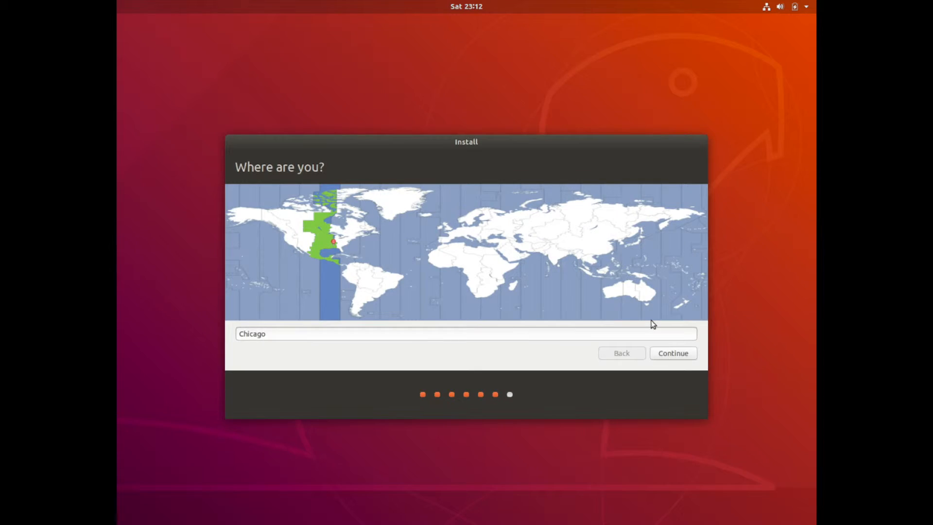
Step: Set the time zone location to Yakutsk on the world map and continue to the user details
click(578, 230)
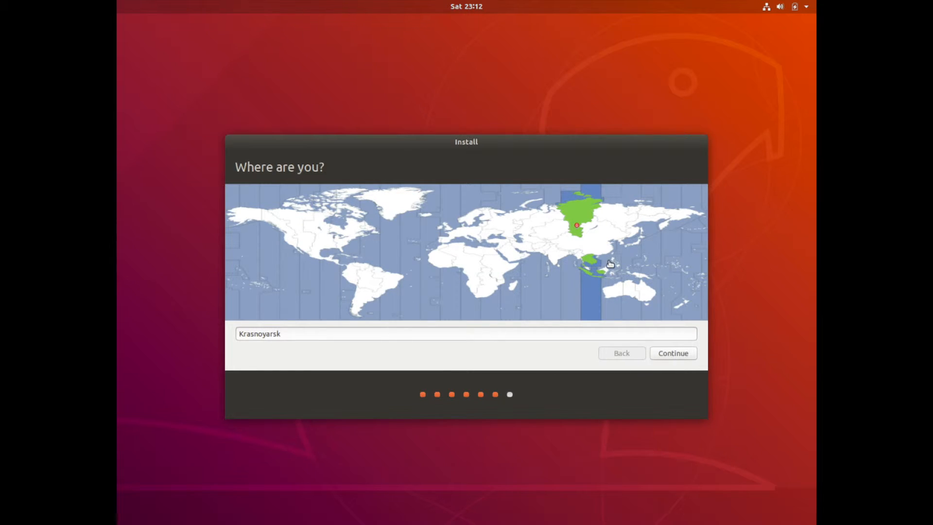
click(611, 216)
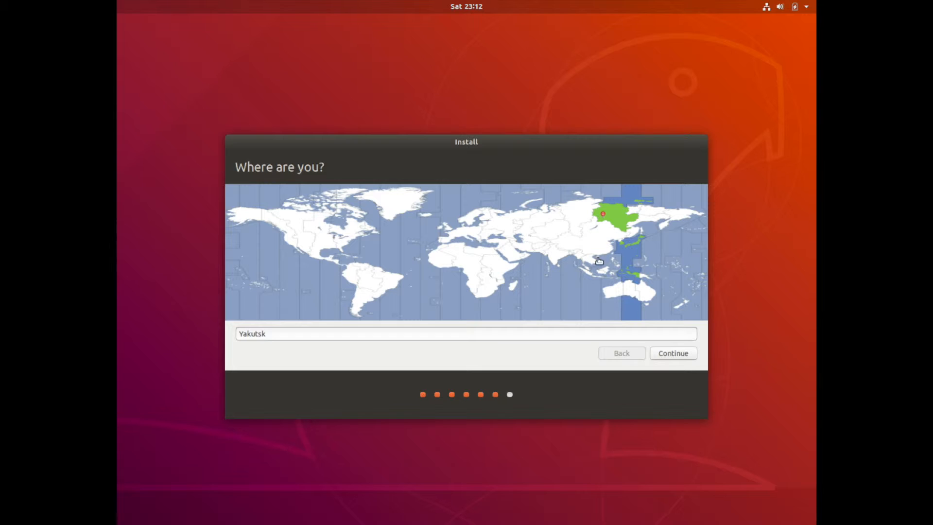
click(674, 353)
Step: Fill in the user's name and rename the computer to that name followed by "-computer", keeping the suggested username
click(540, 201)
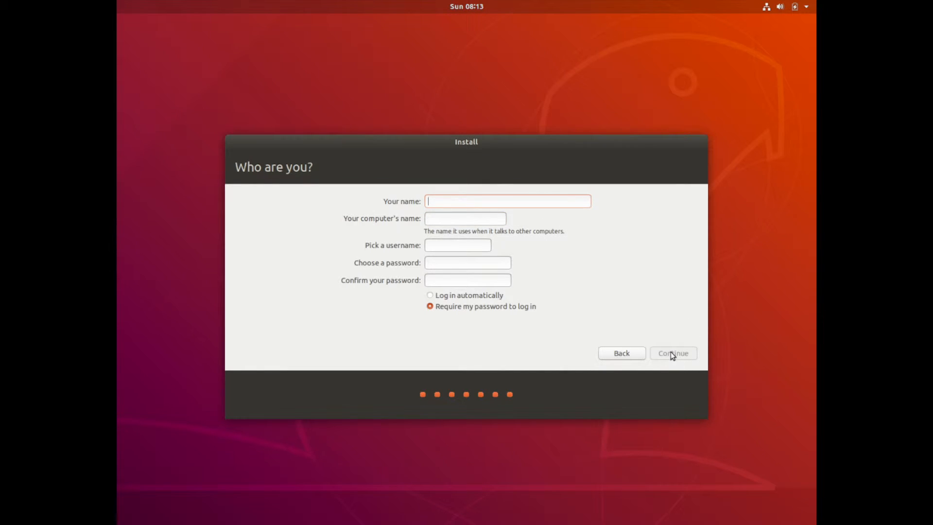
text(sav)
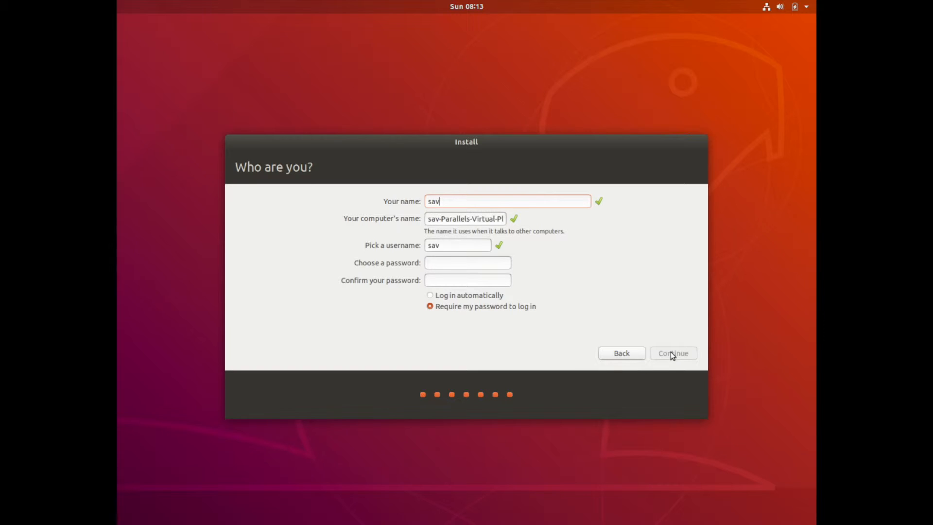
text(vynik)
key(Tab)
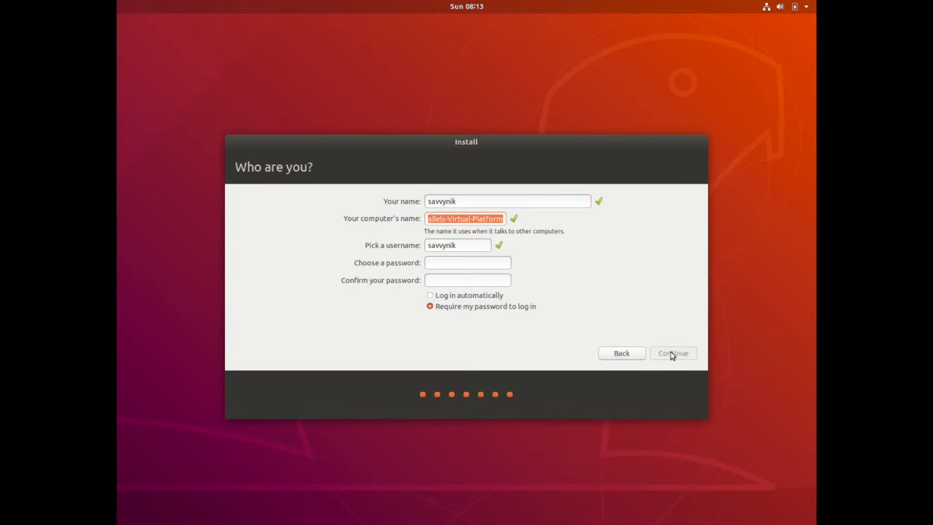
key(BackSpace)
text(s)
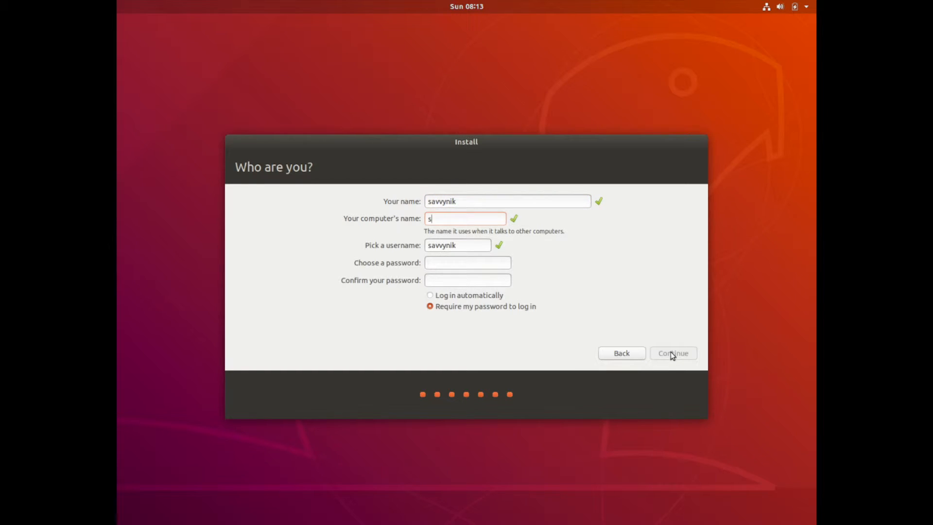
text(avvynik-computer)
key(Tab)
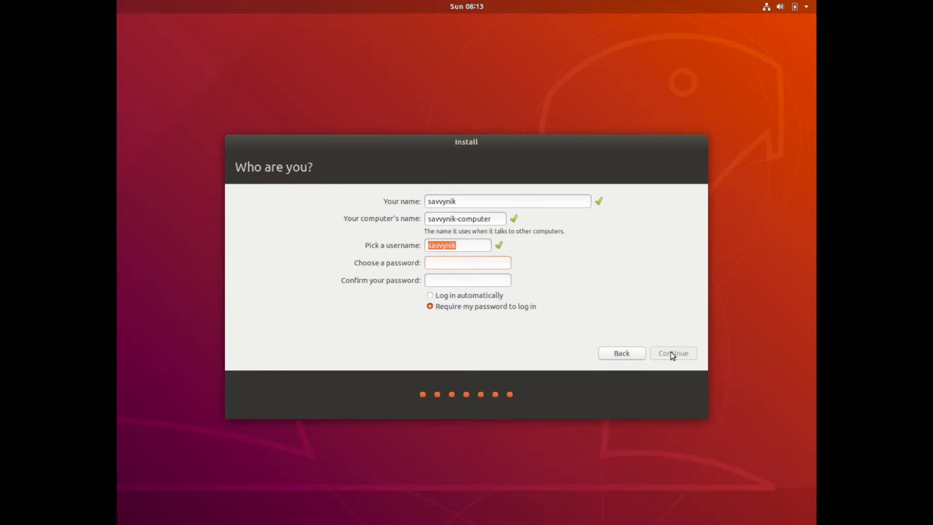
Step: Enter and confirm the account password, enable automatic login, and continue with the installation
text(********)
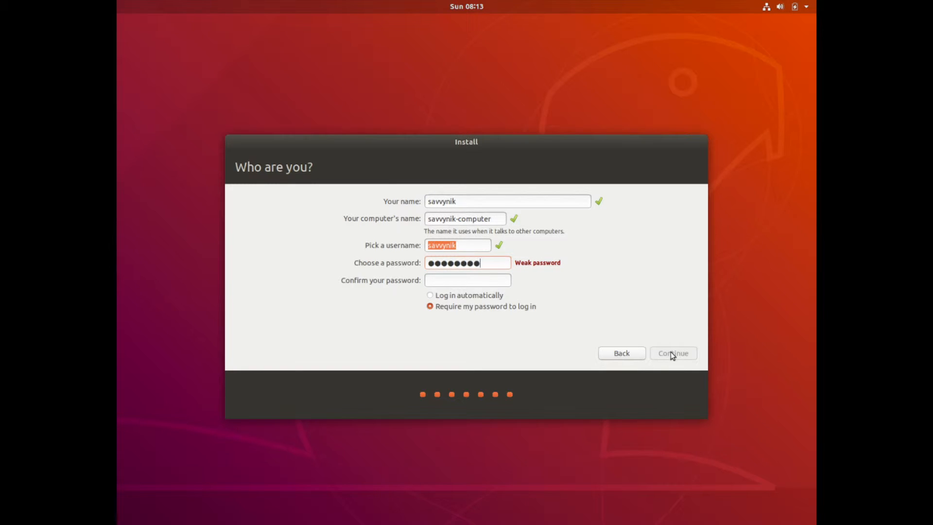
text(********)
key(Tab)
click(483, 296)
click(542, 202)
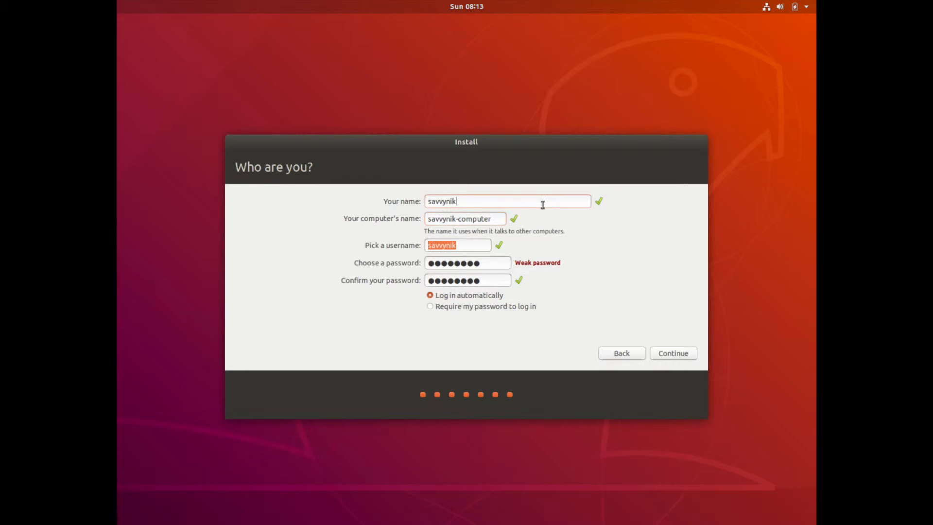
click(660, 357)
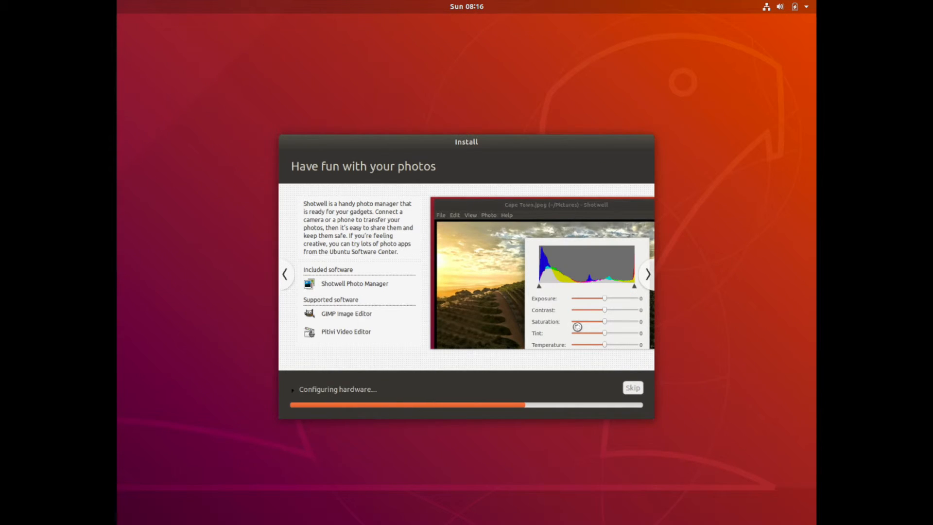
Step: Restart into the newly installed Ubuntu system and close the What's new in Ubuntu window
click(258, 72)
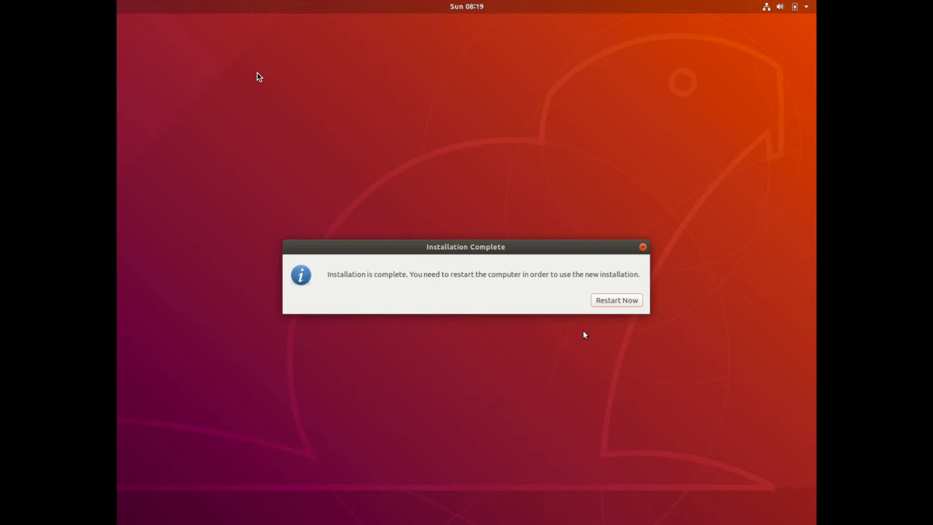
click(618, 299)
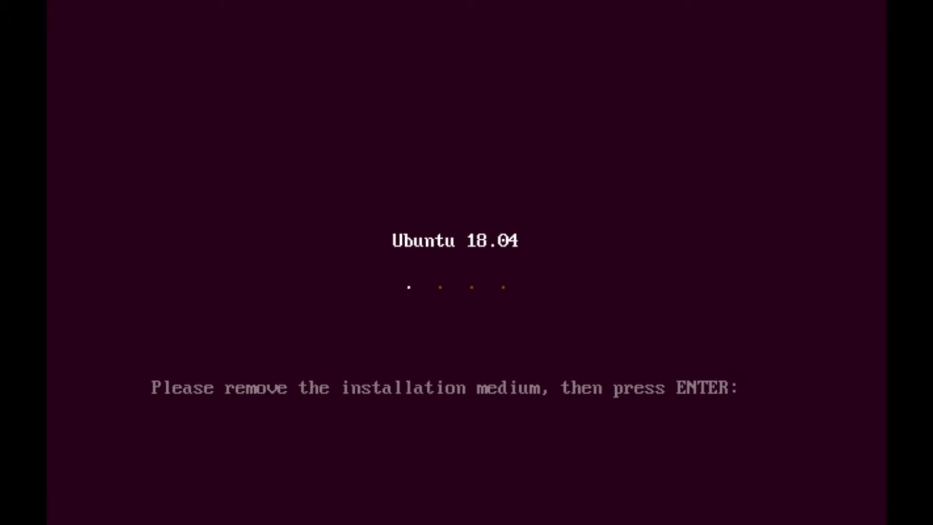
key(Return)
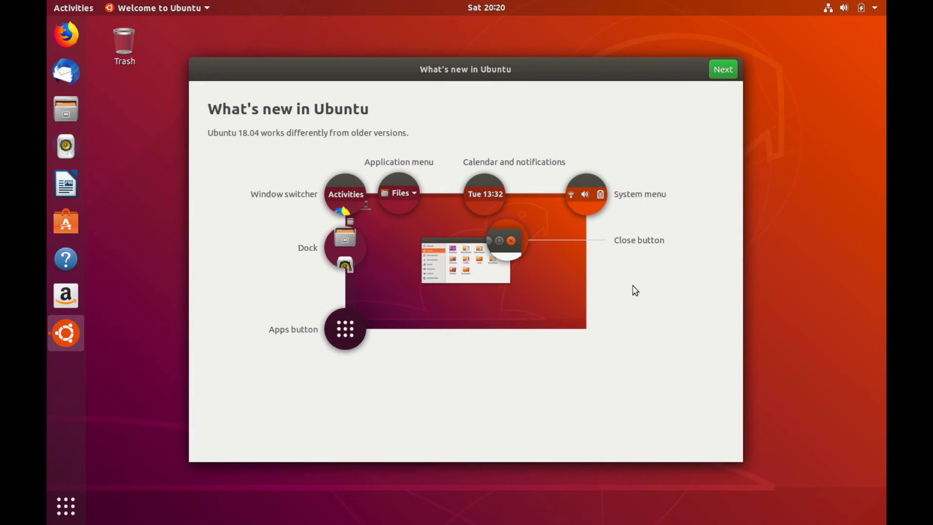
key(alt+F4)
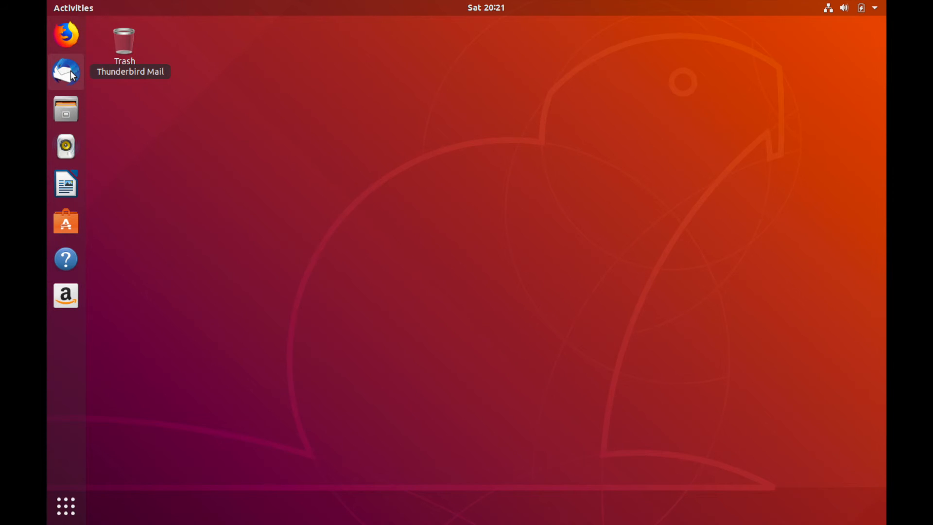
Step: Look through the full list of installed applications and open the system menu
click(69, 111)
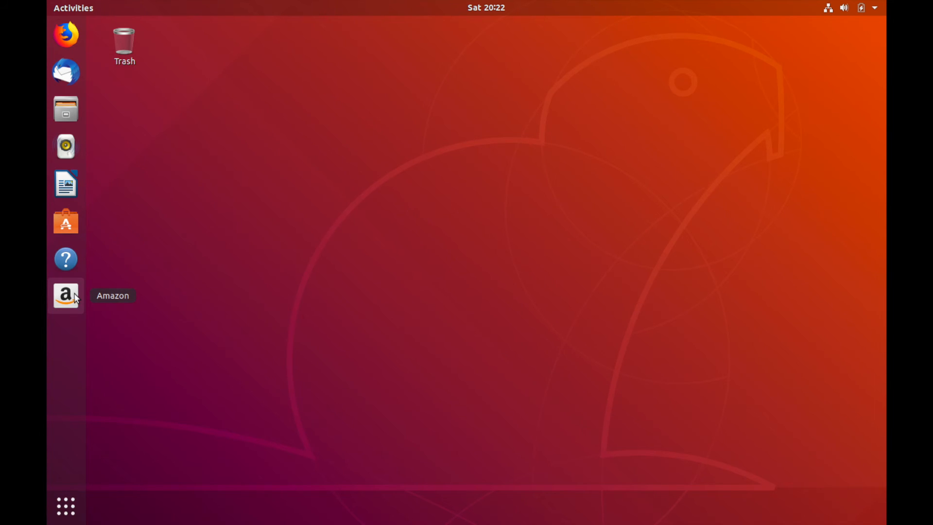
click(66, 507)
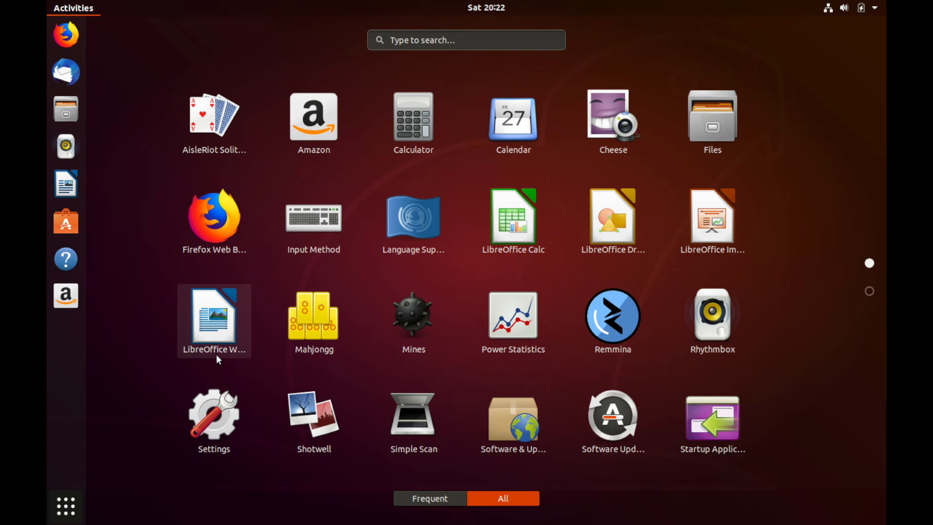
scroll(216, 359, down, 1)
scroll(217, 359, up, 1)
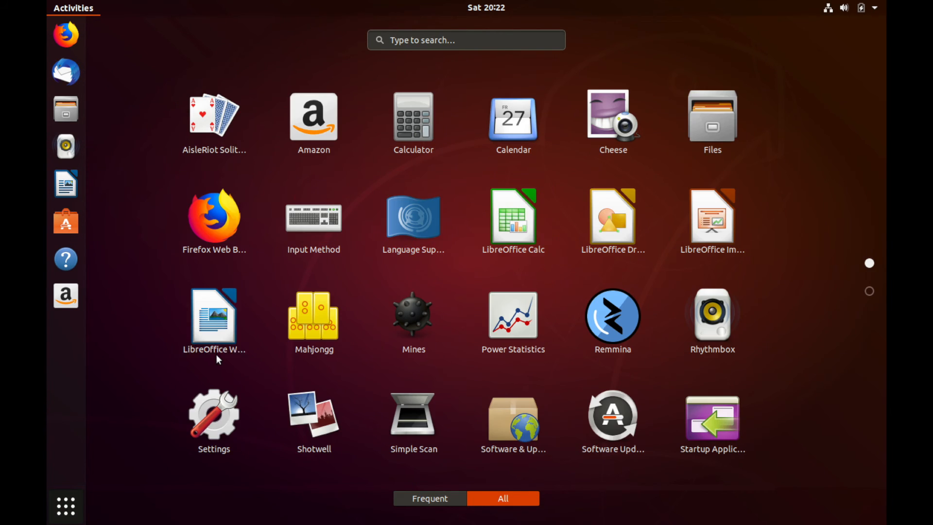
click(875, 8)
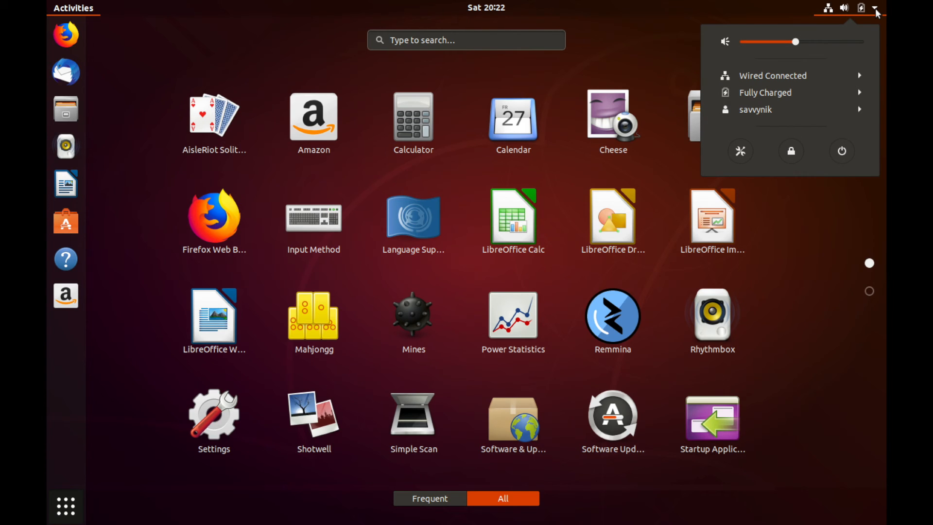